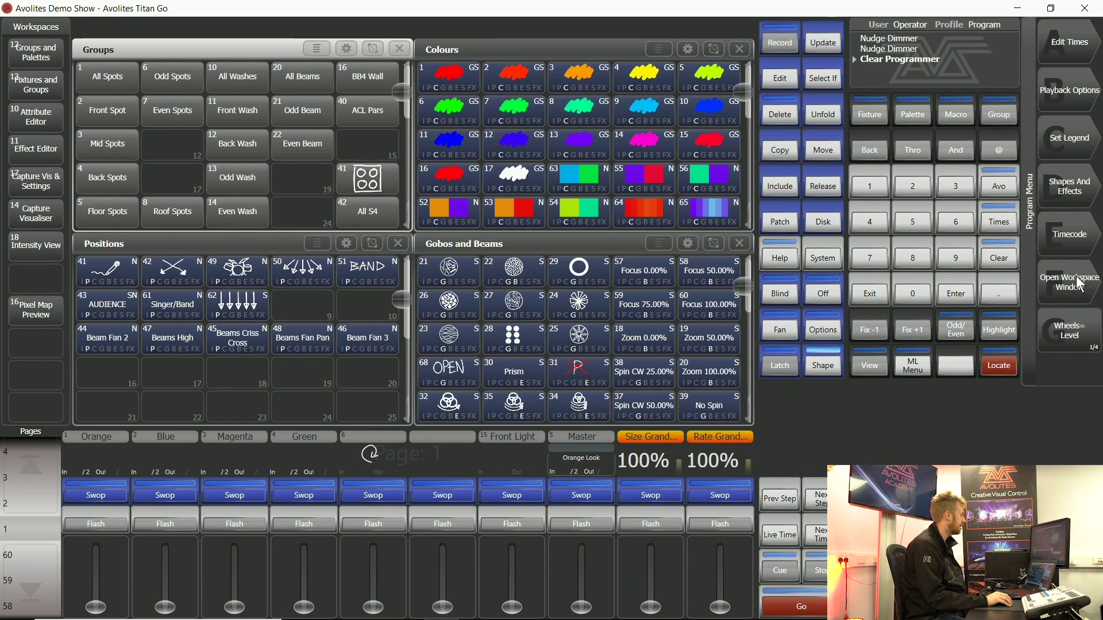
Search the window list for 'i', then clear the search filter.
left_click(1088, 303)
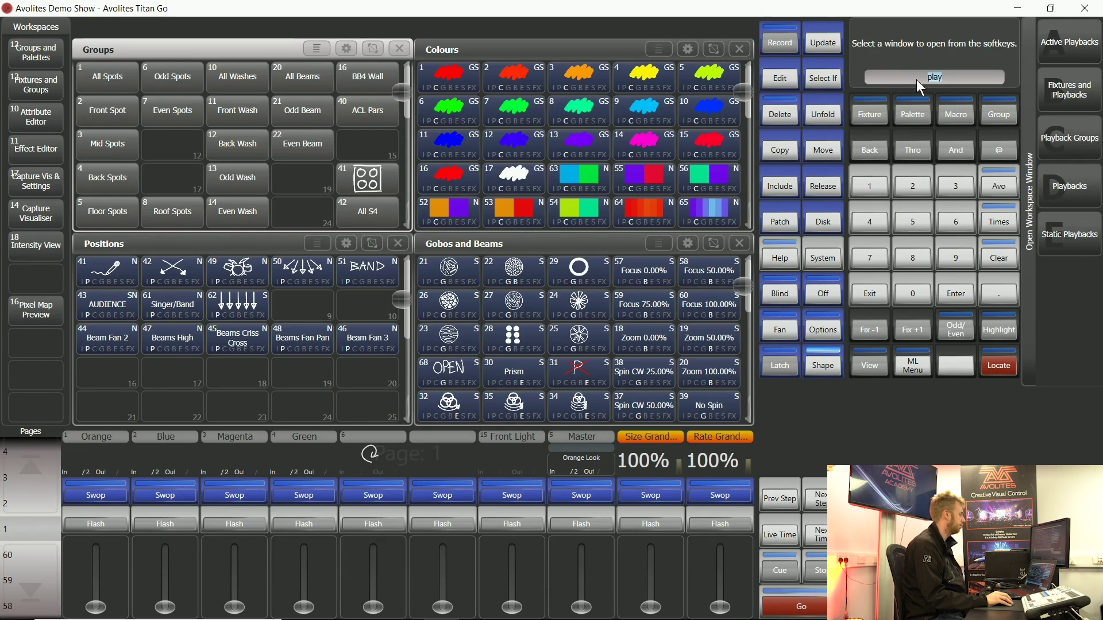
left_click_drag(933, 74, 941, 74)
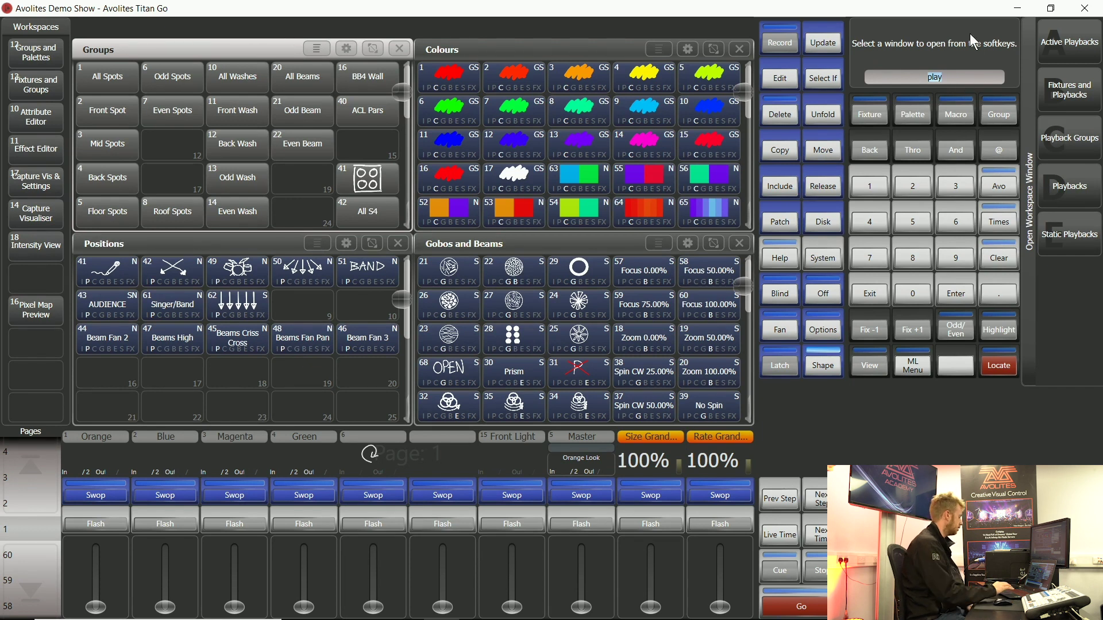
type("in")
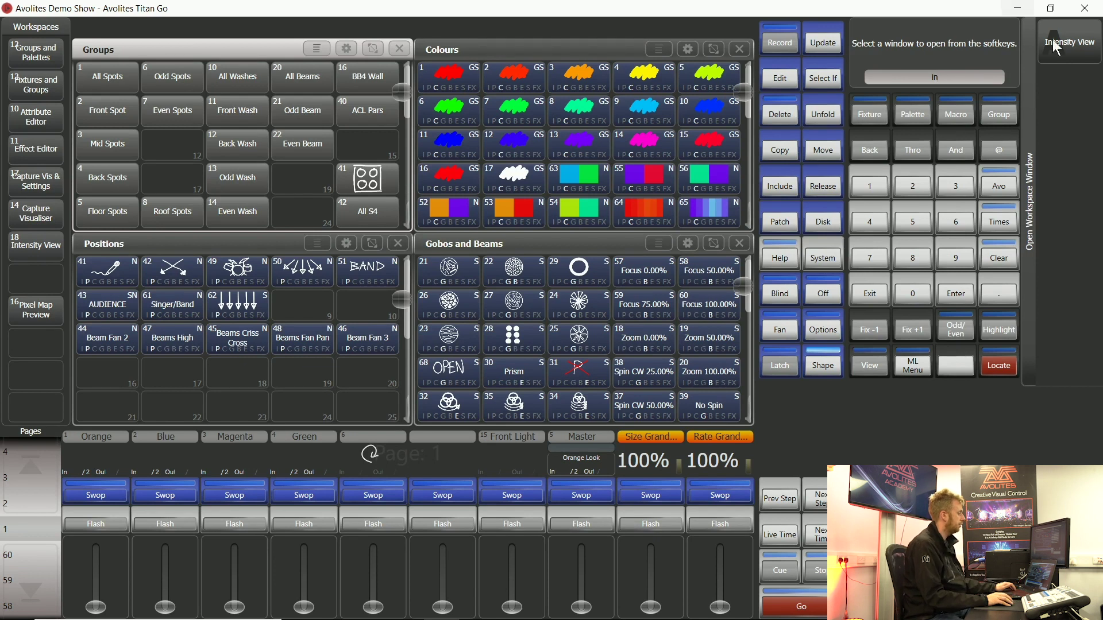
left_click(957, 71)
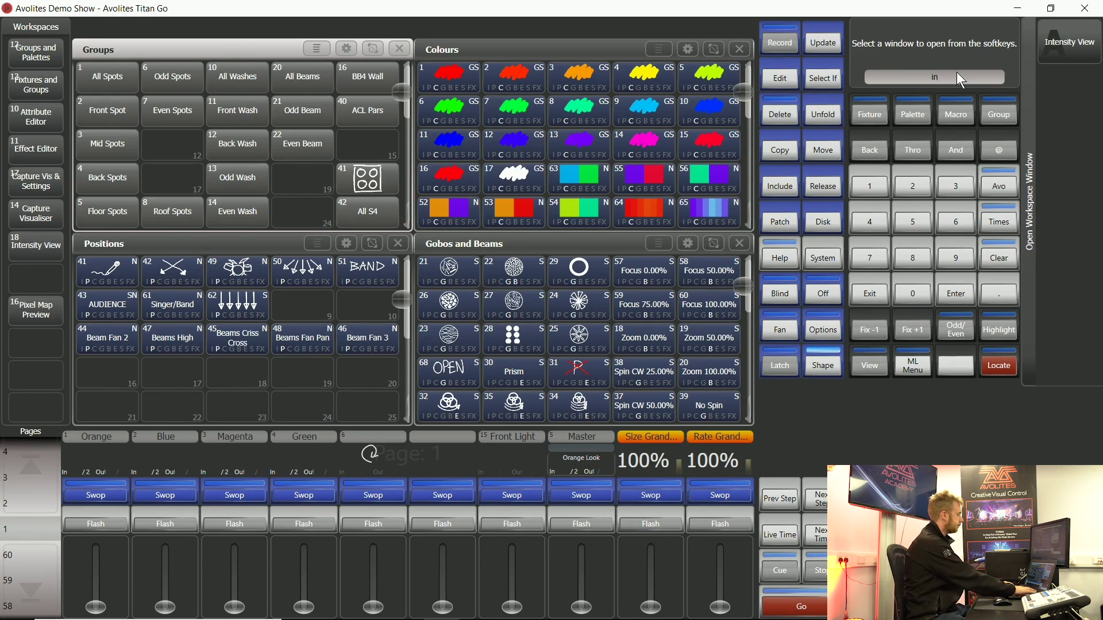
key("BackSpace")
key("BackSpace")
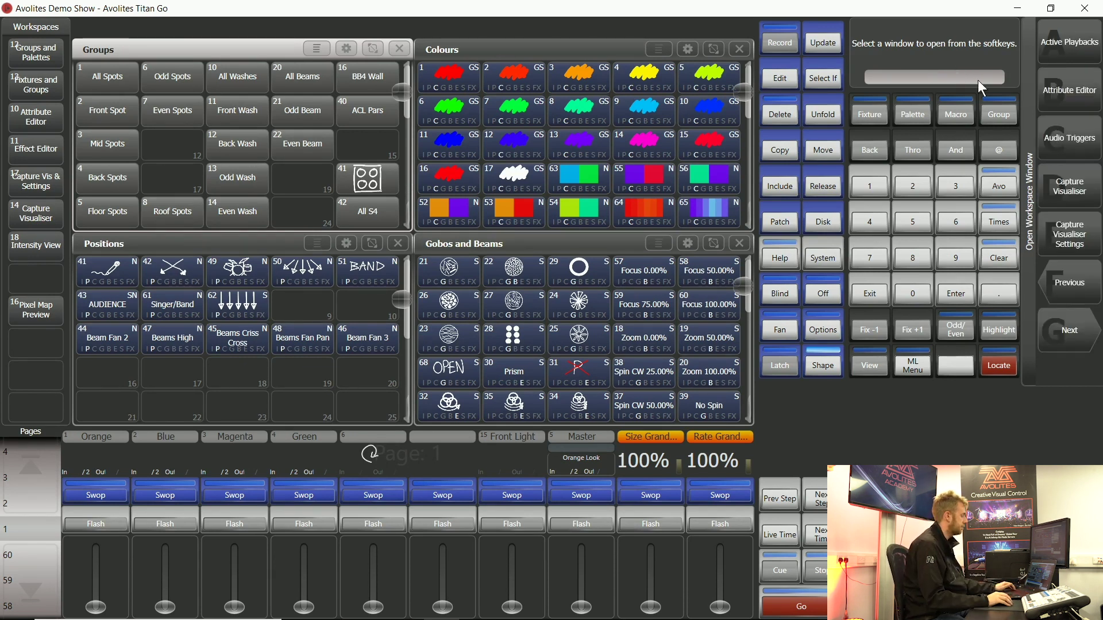
Page through the windows, open and close Static Playbacks and Executors, then clear the programmer.
left_click(1067, 339)
left_click(1068, 339)
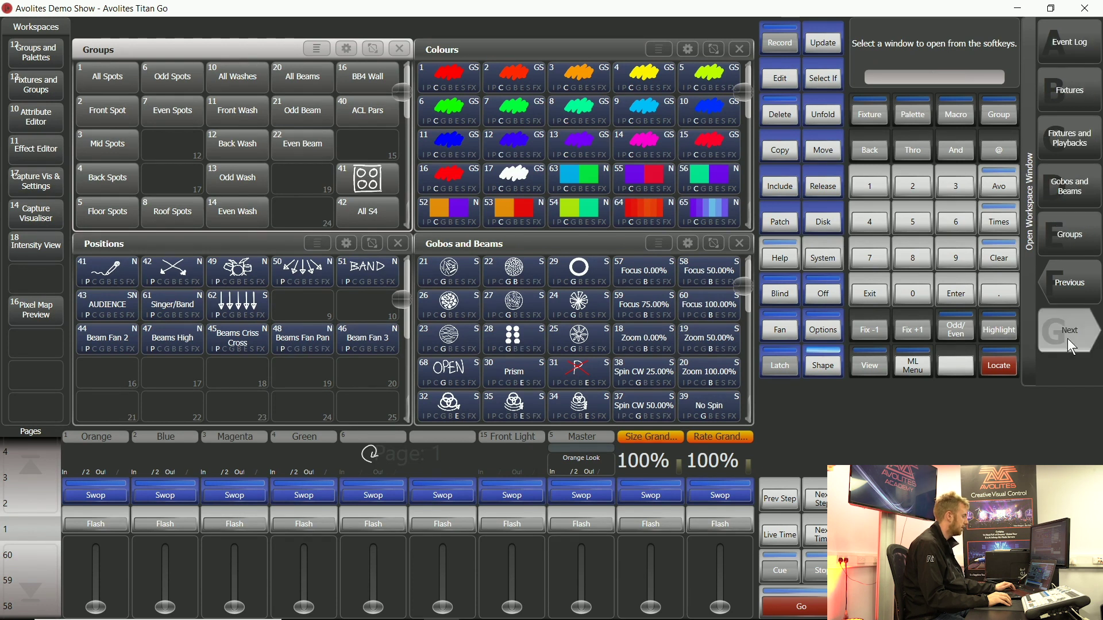
left_click(1067, 336)
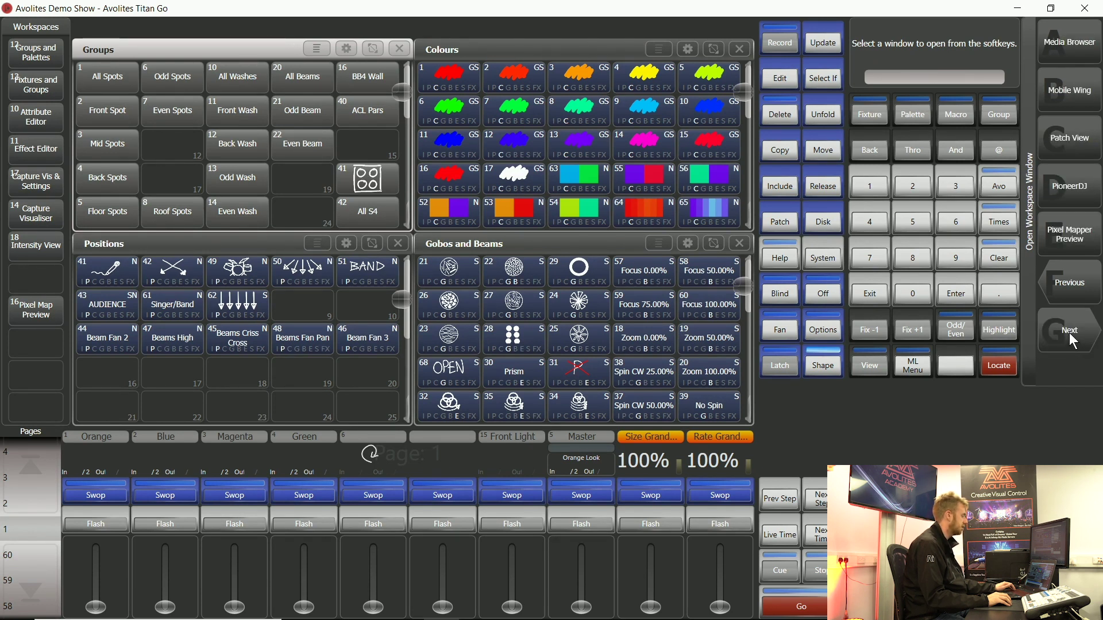
left_click(1070, 332)
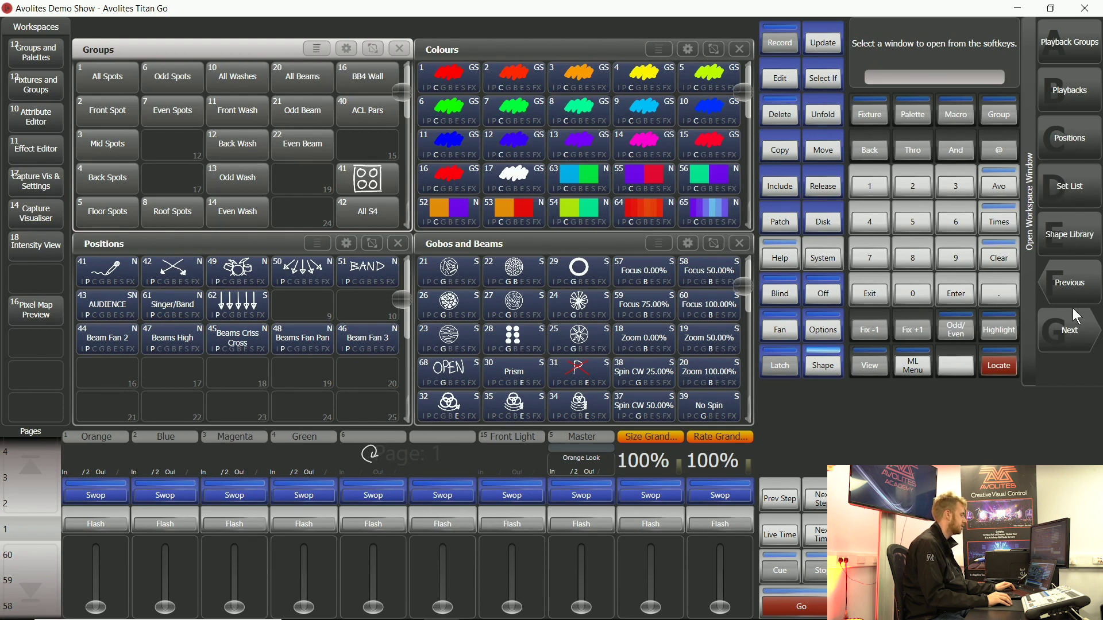
left_click(1070, 344)
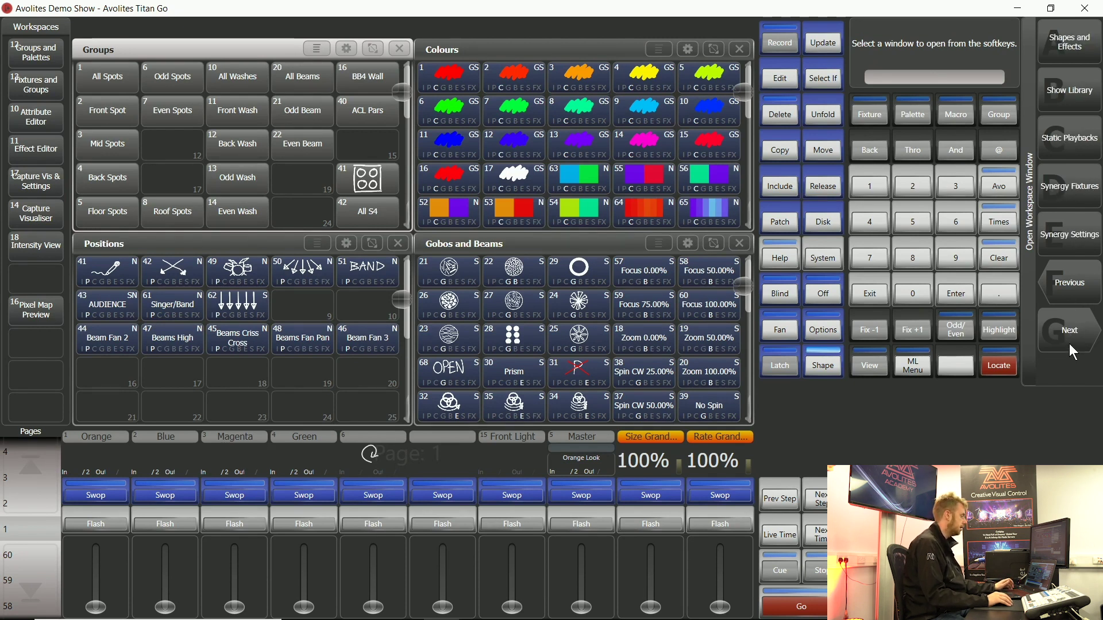
left_click(1080, 128)
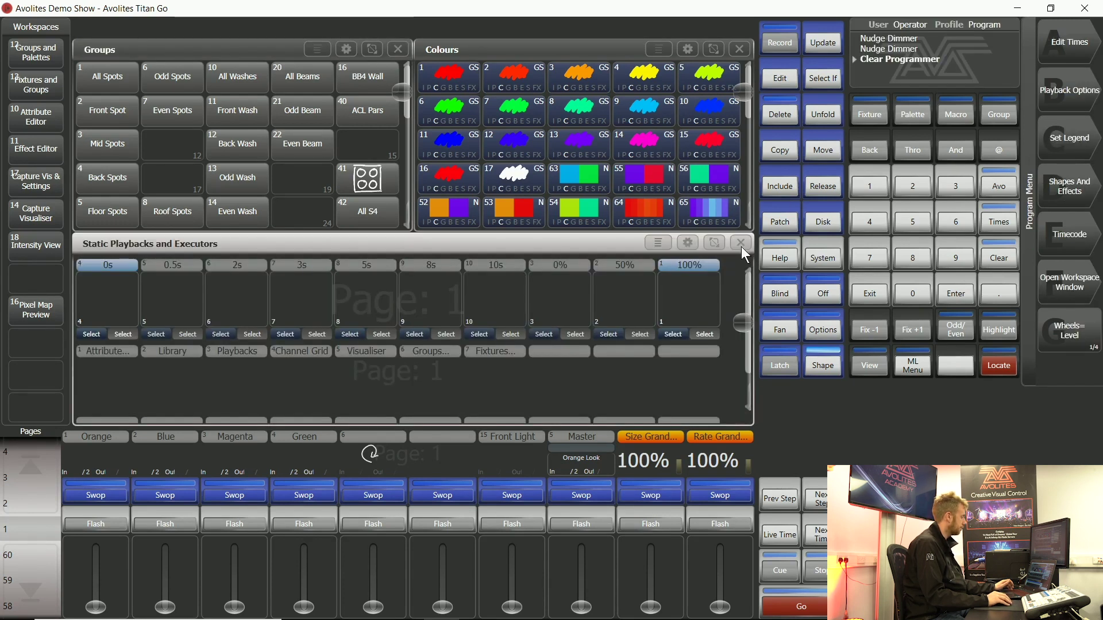
left_click(744, 243)
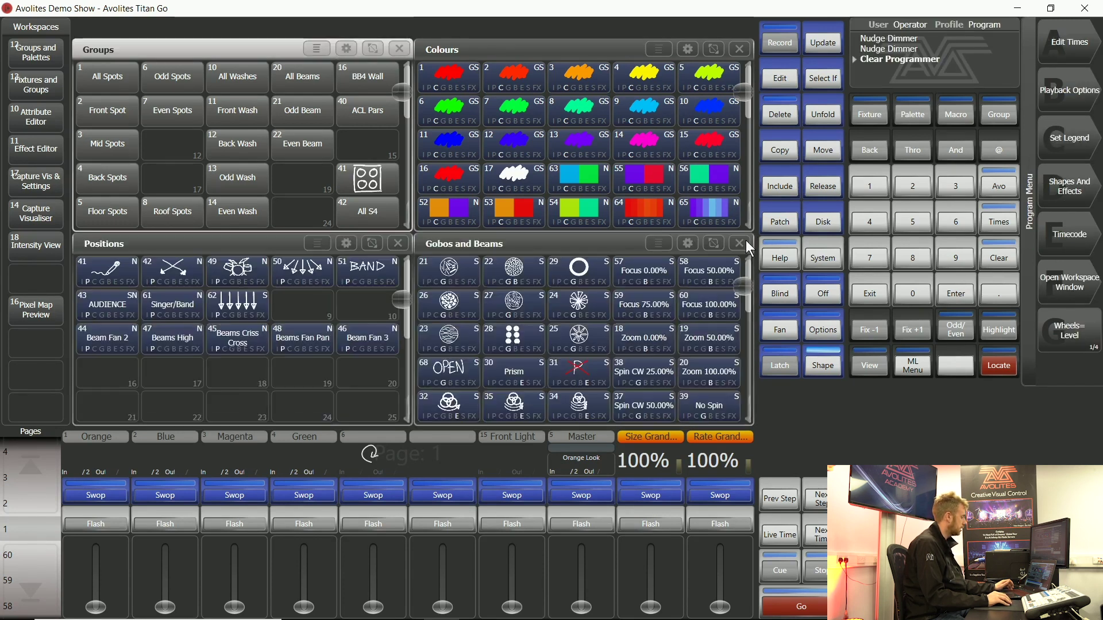
left_click(998, 263)
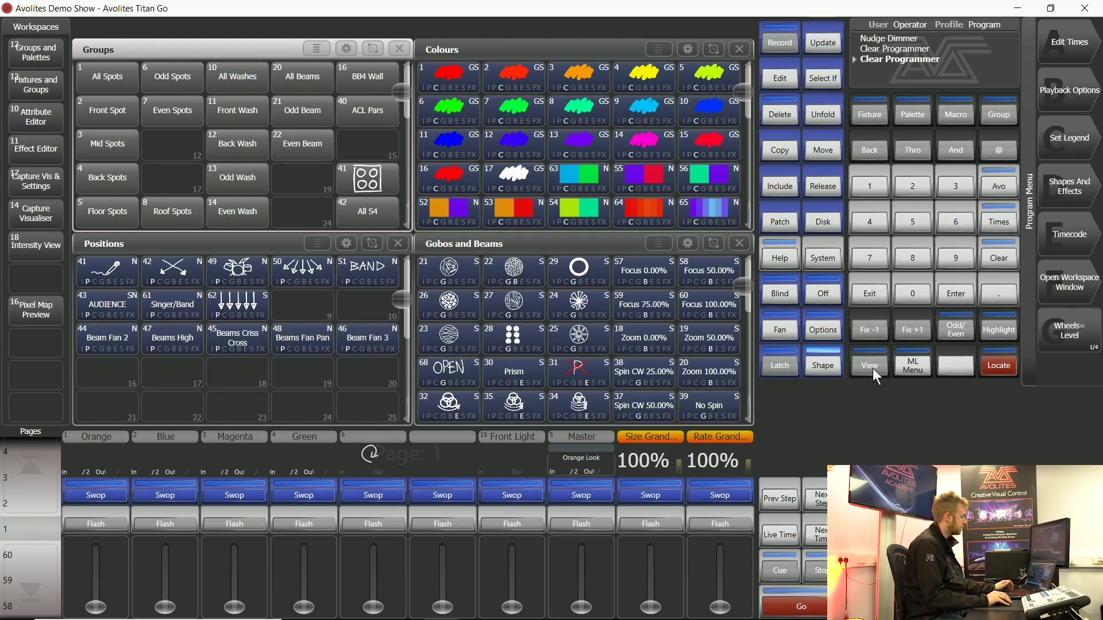
Open a Colours window in the Fixtures and Groups workspace and move it to the bottom-right quarter.
left_click(32, 89)
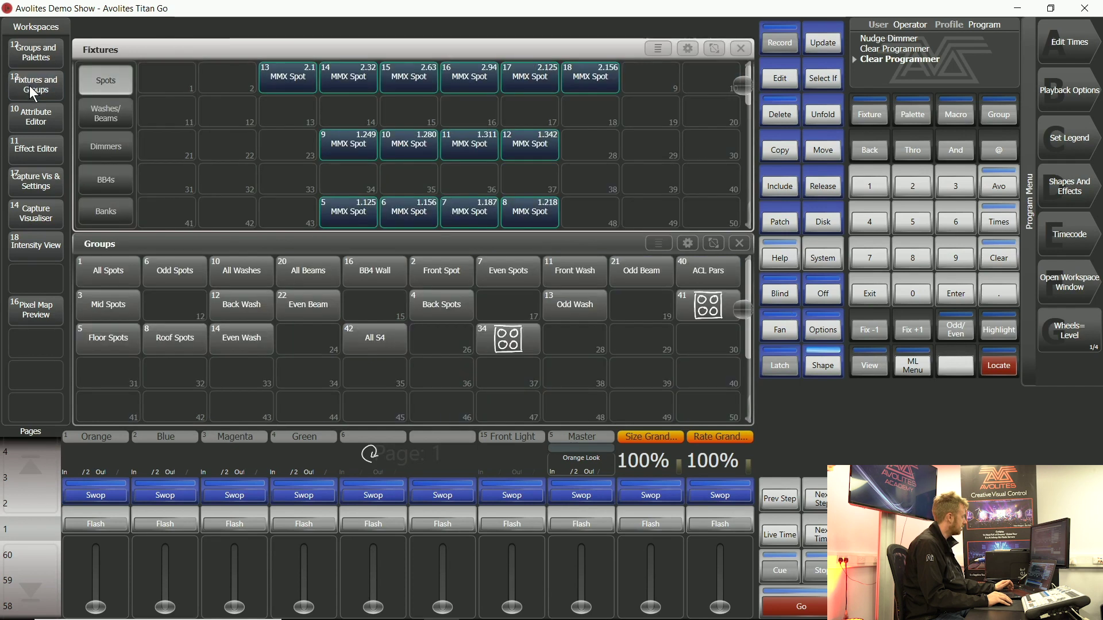
left_click(872, 368)
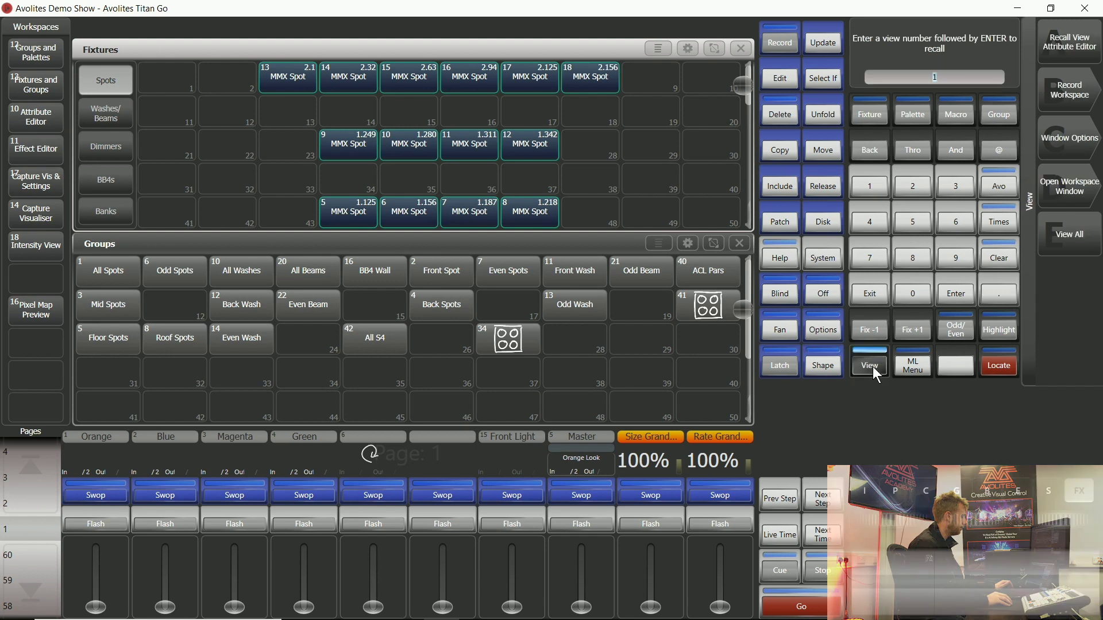
left_click(922, 494)
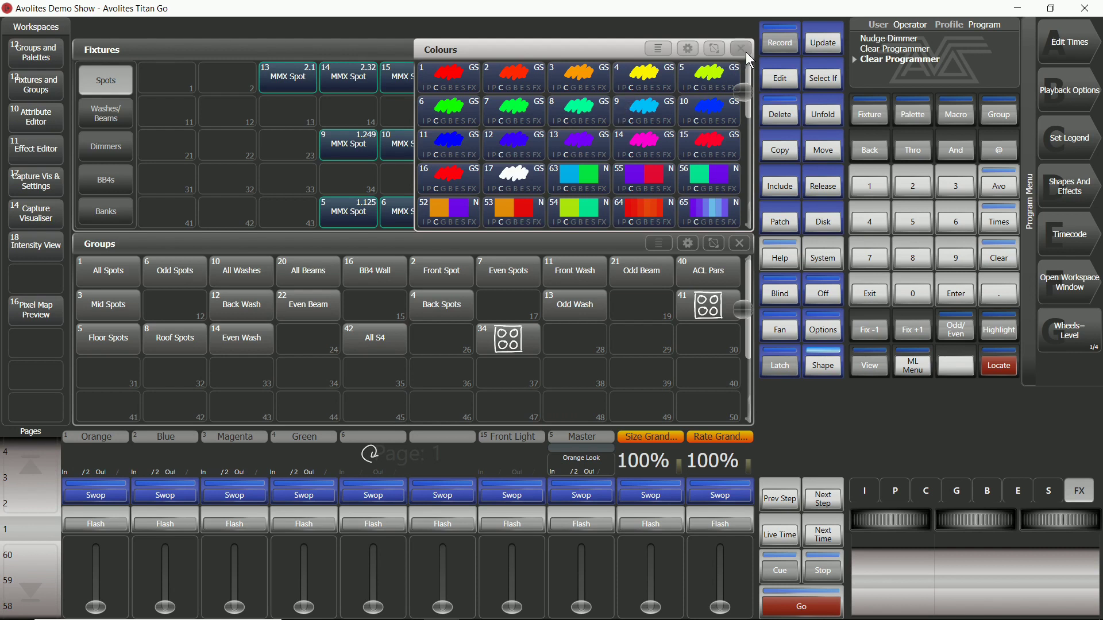
left_click(688, 50)
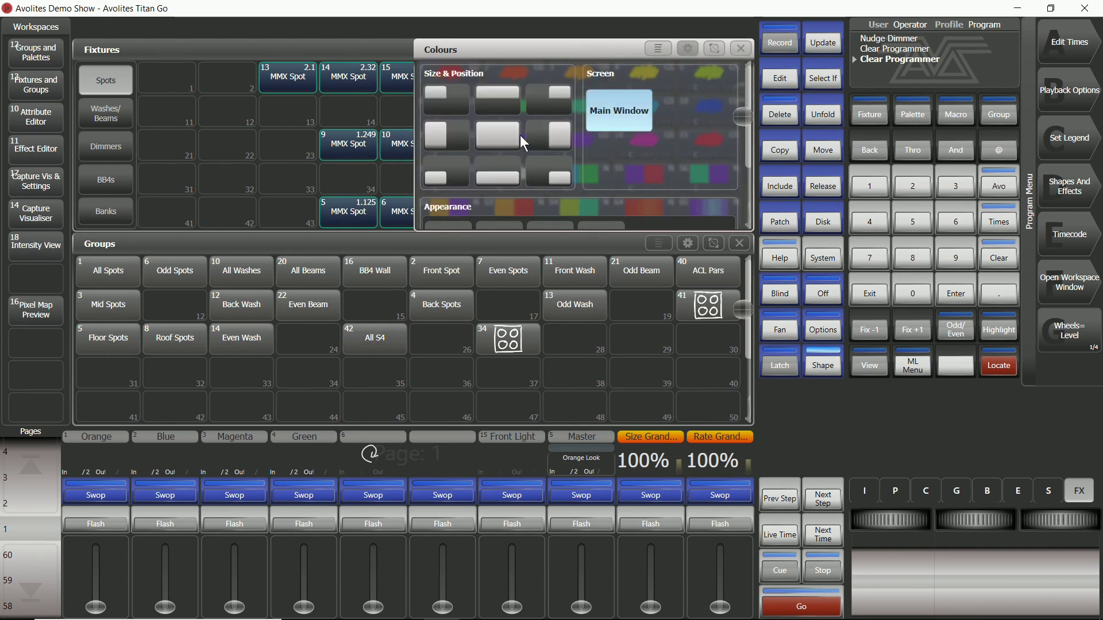
left_click(544, 177)
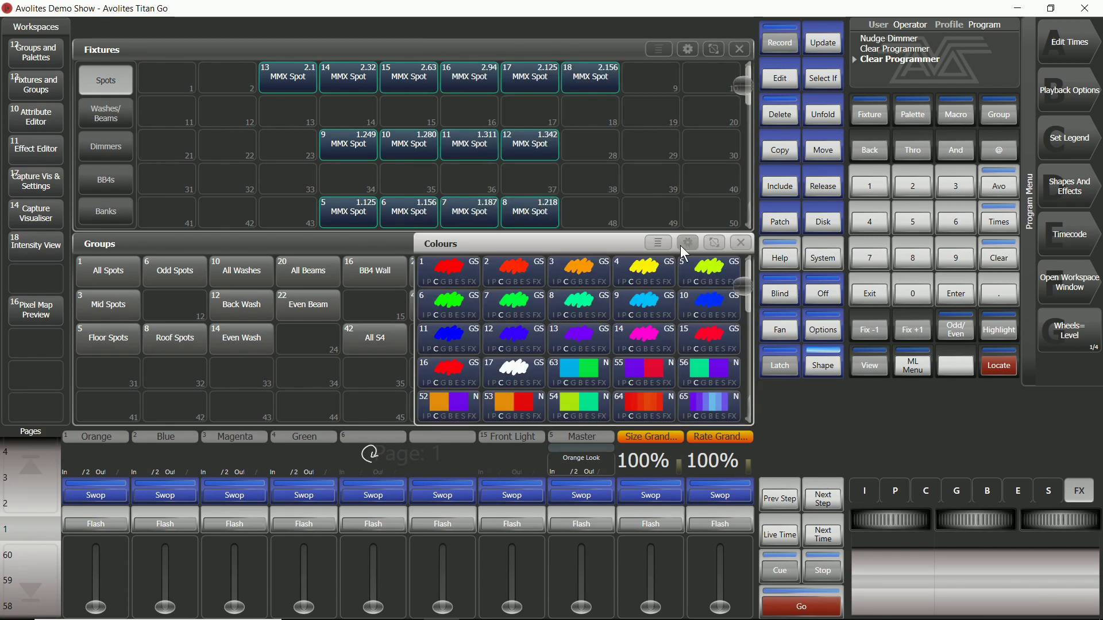
Shrink the Colours window to a small box in Window Layout mode and start recording it to an empty workspace handle.
left_click(713, 244)
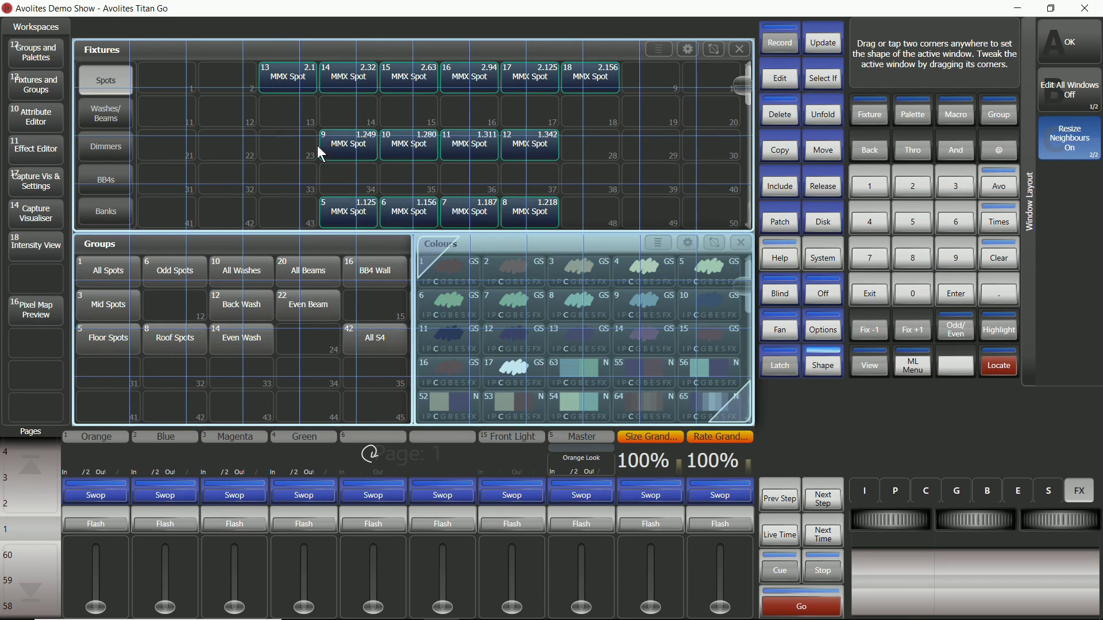
left_click_drag(318, 147, 560, 312)
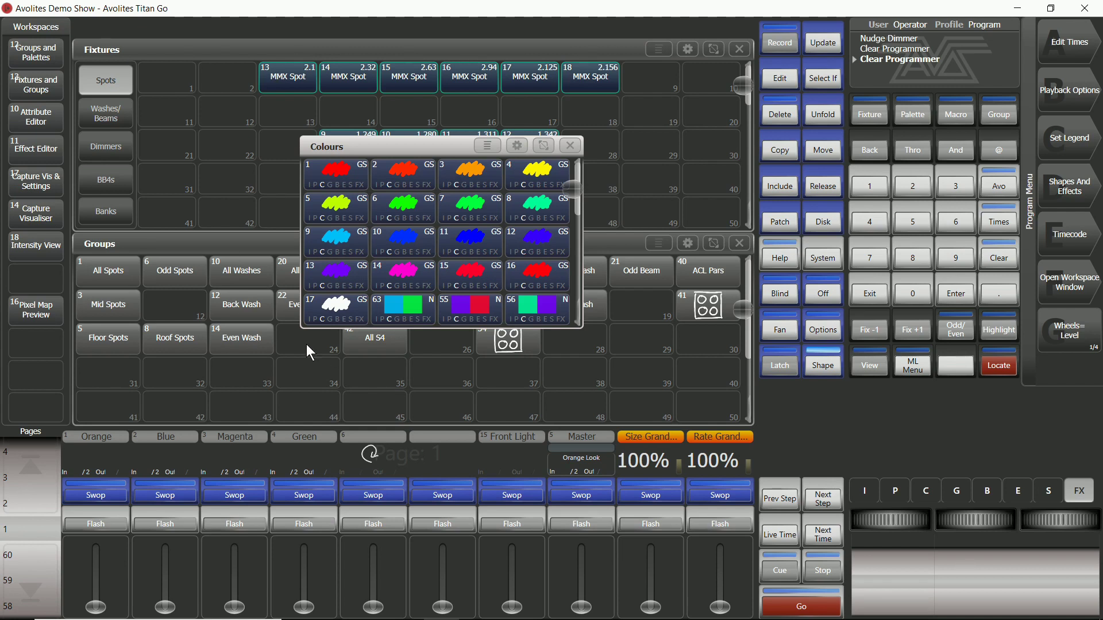
left_click(36, 280)
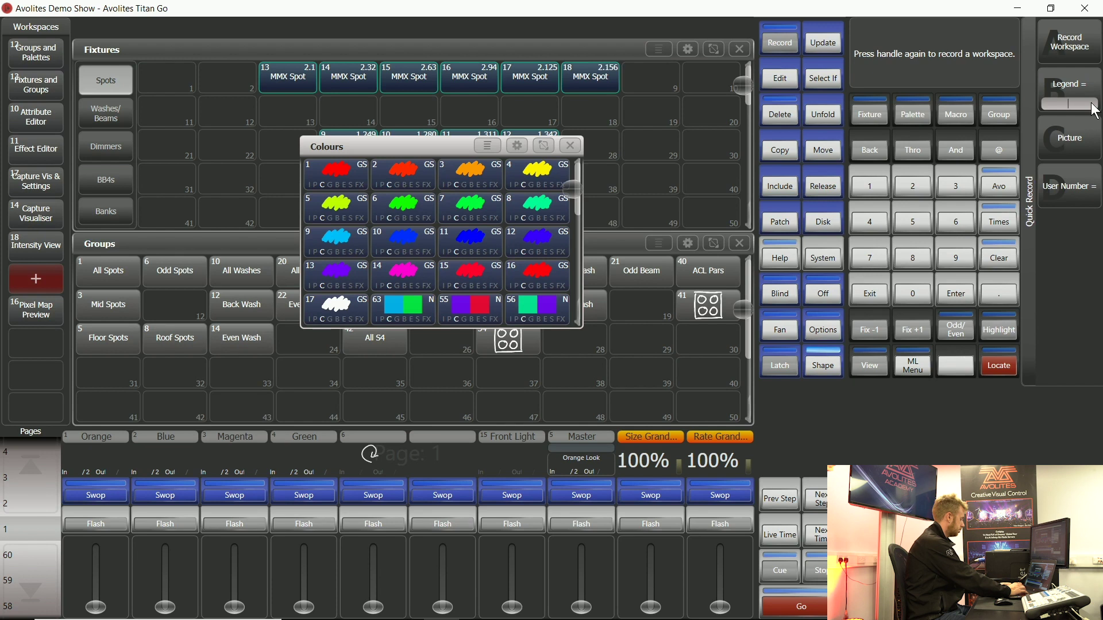
Name the new workspace 'Colour centre', then switch through other workspaces and the Attribute Editor.
type("Colour centre")
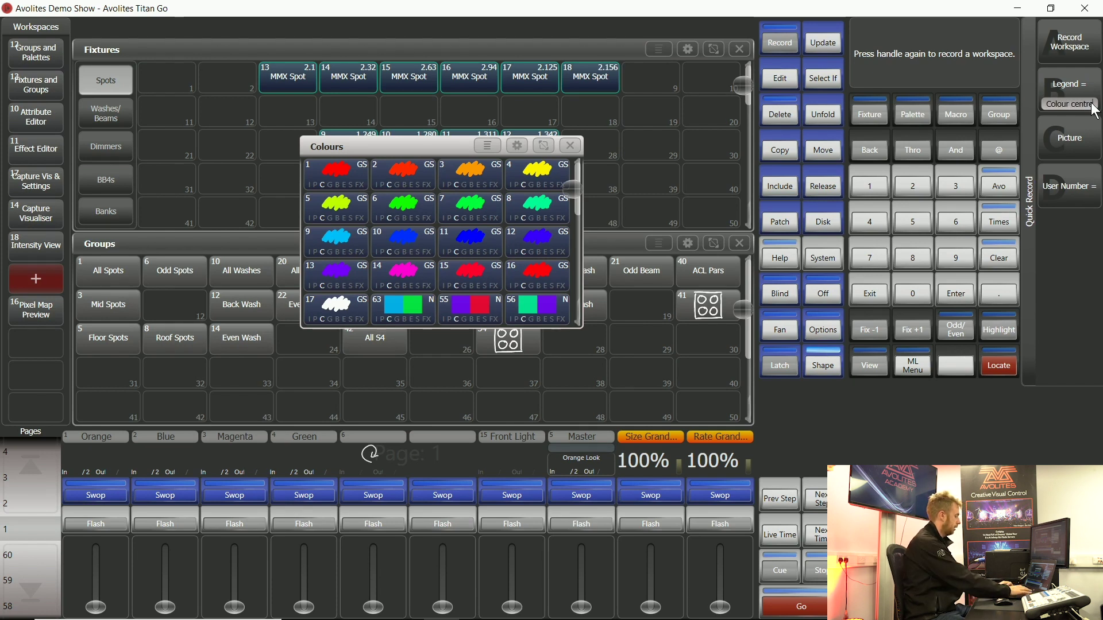
key("Return")
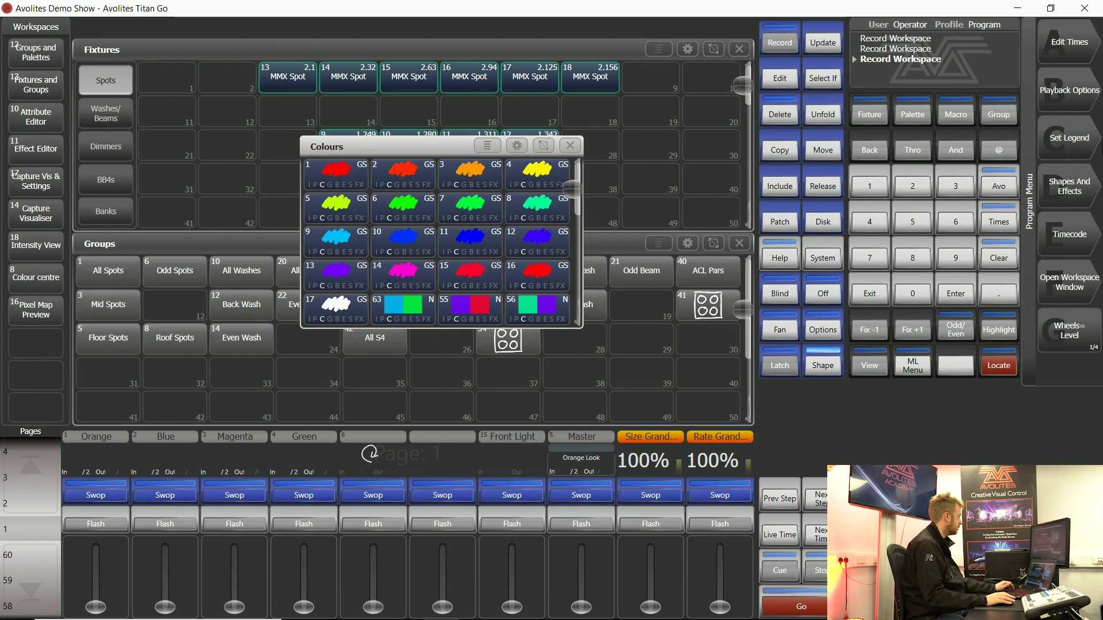
left_click(46, 52)
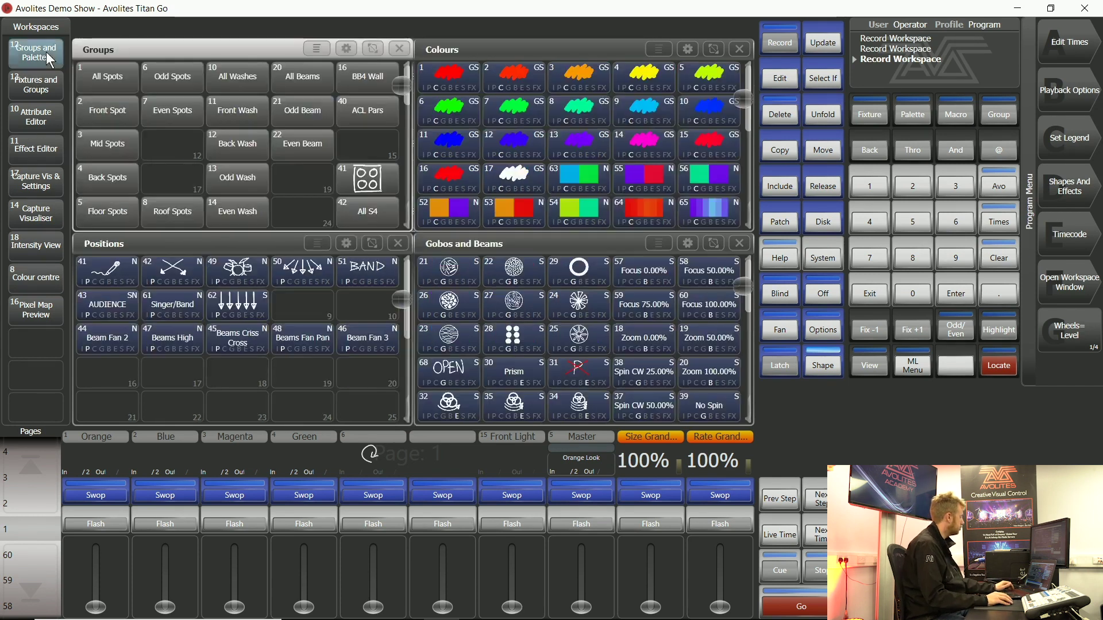
left_click(44, 85)
left_click(41, 114)
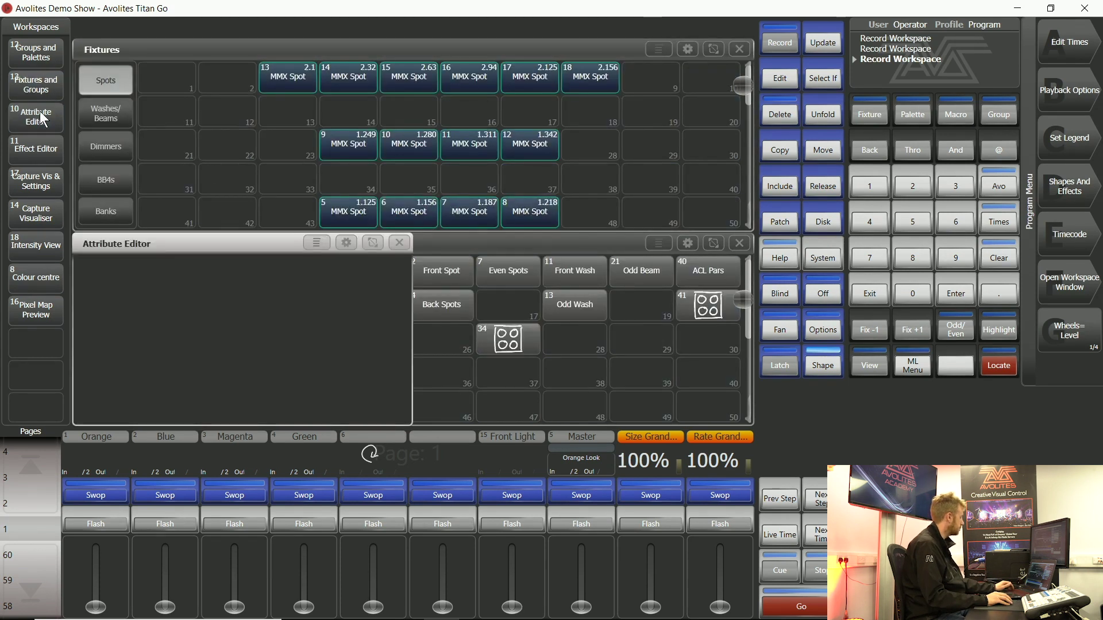
left_click(395, 245)
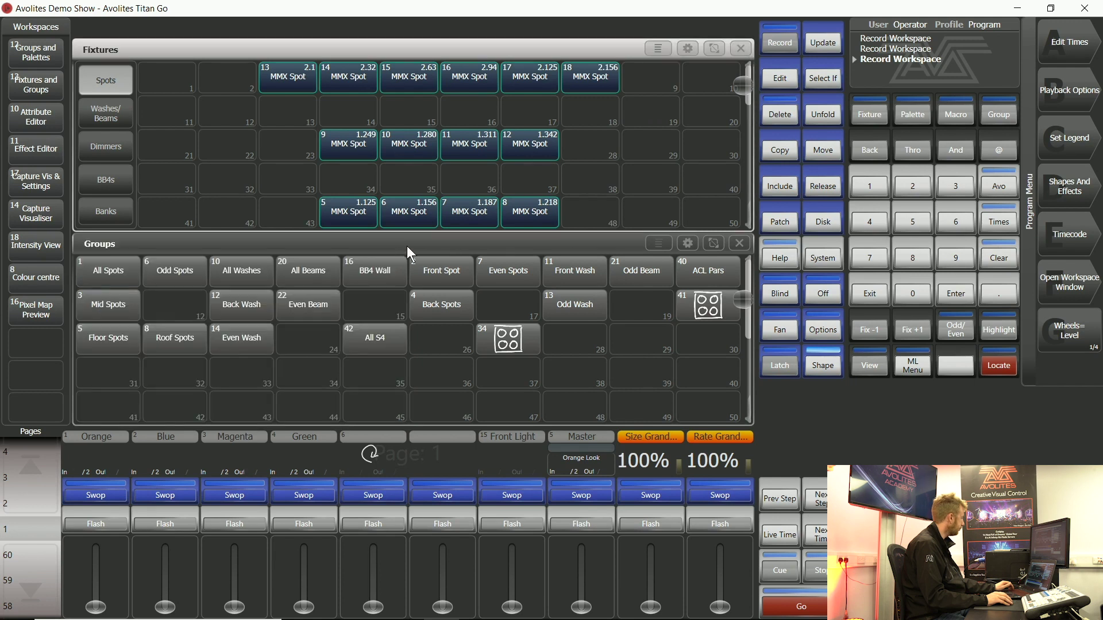
Recall Colour centre, compare it with Groups and Palettes, then return to Colour centre.
left_click(42, 276)
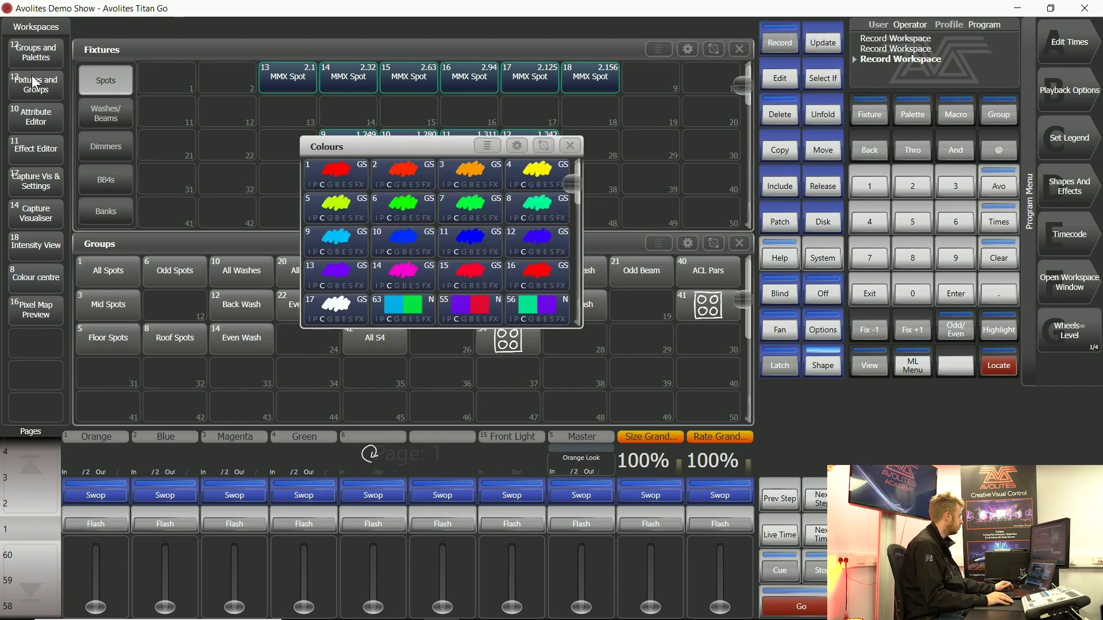
left_click(35, 53)
left_click(35, 278)
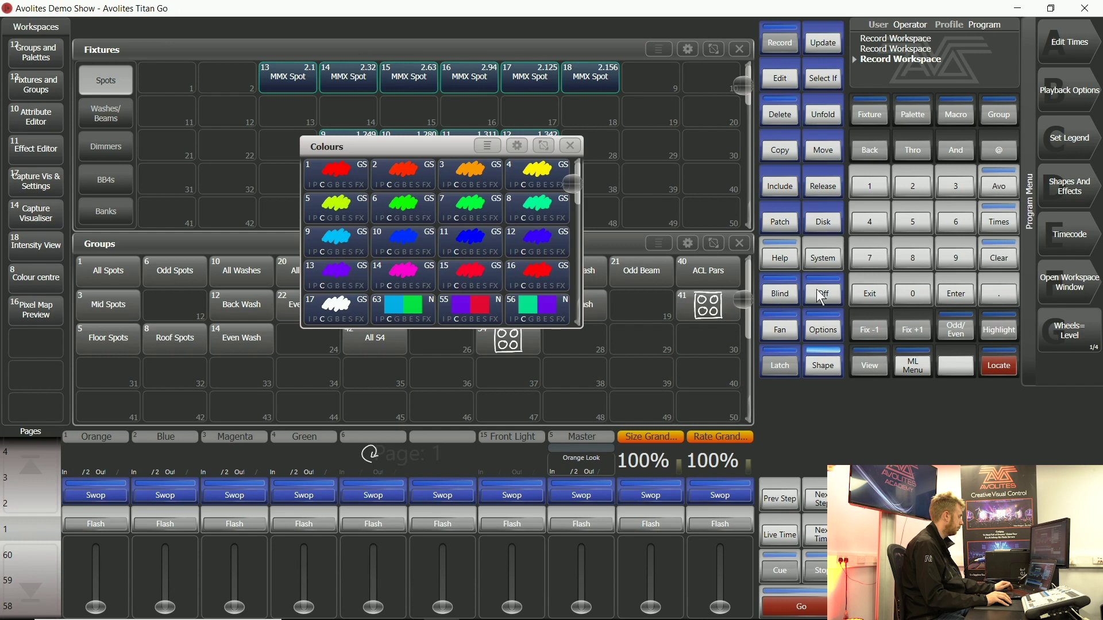
left_click(1060, 284)
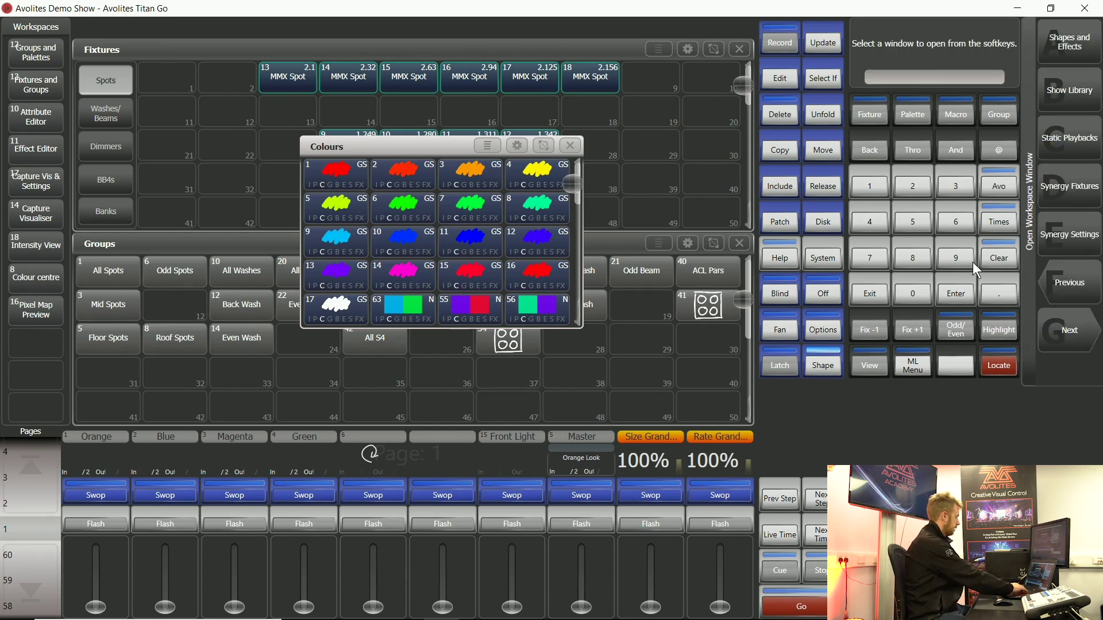
In the Intensity View, raise Orange and Magenta to full and Green nearly full, then close it.
type("in")
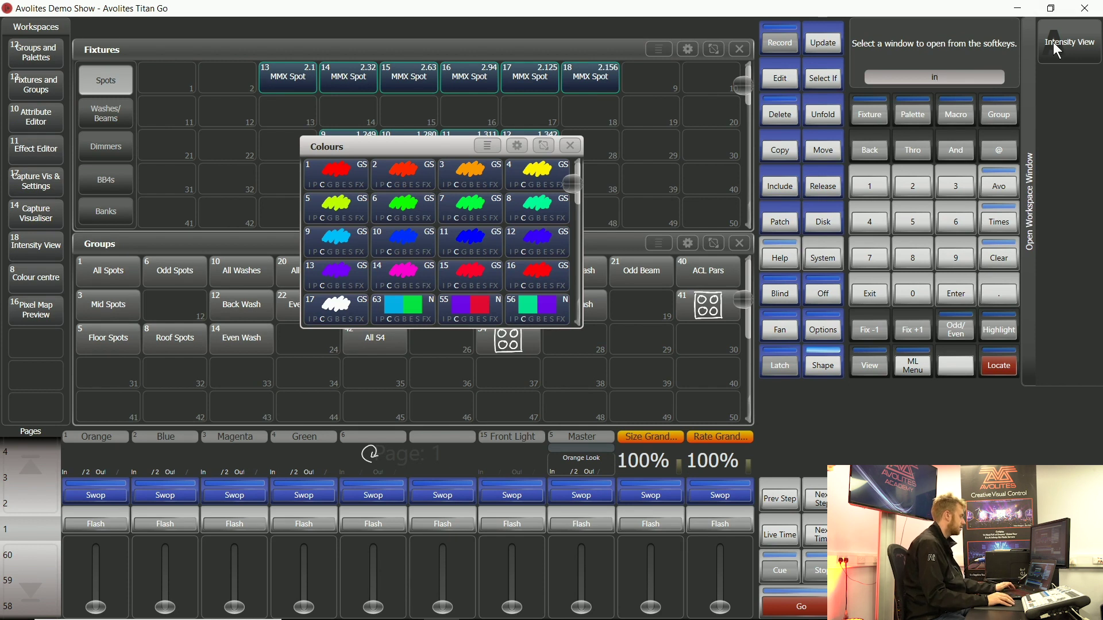
left_click(1053, 42)
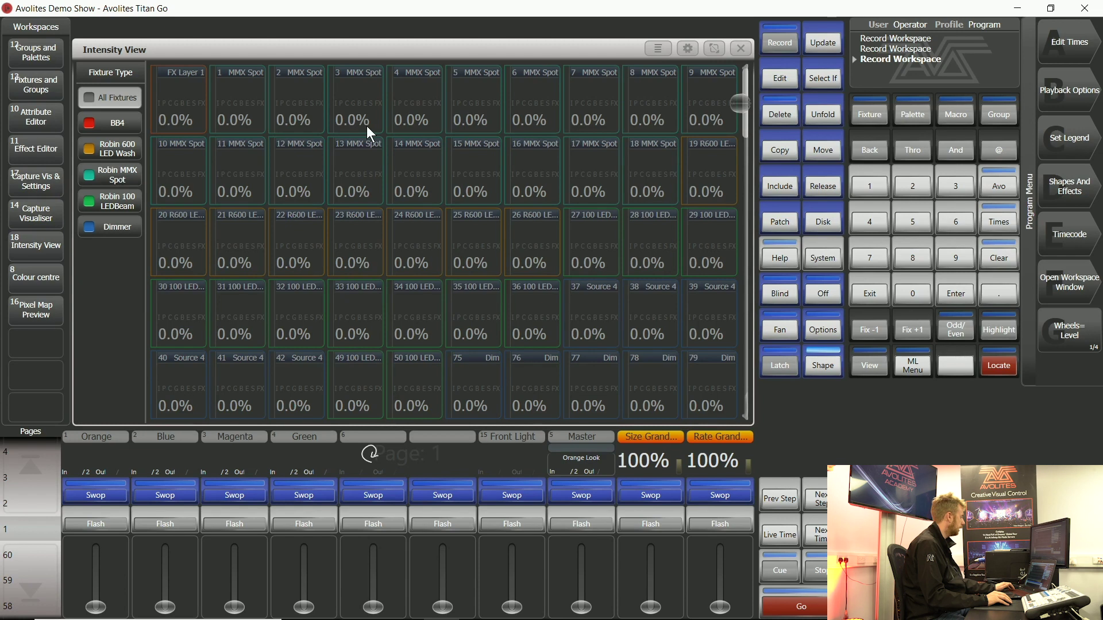
left_click_drag(96, 607, 100, 532)
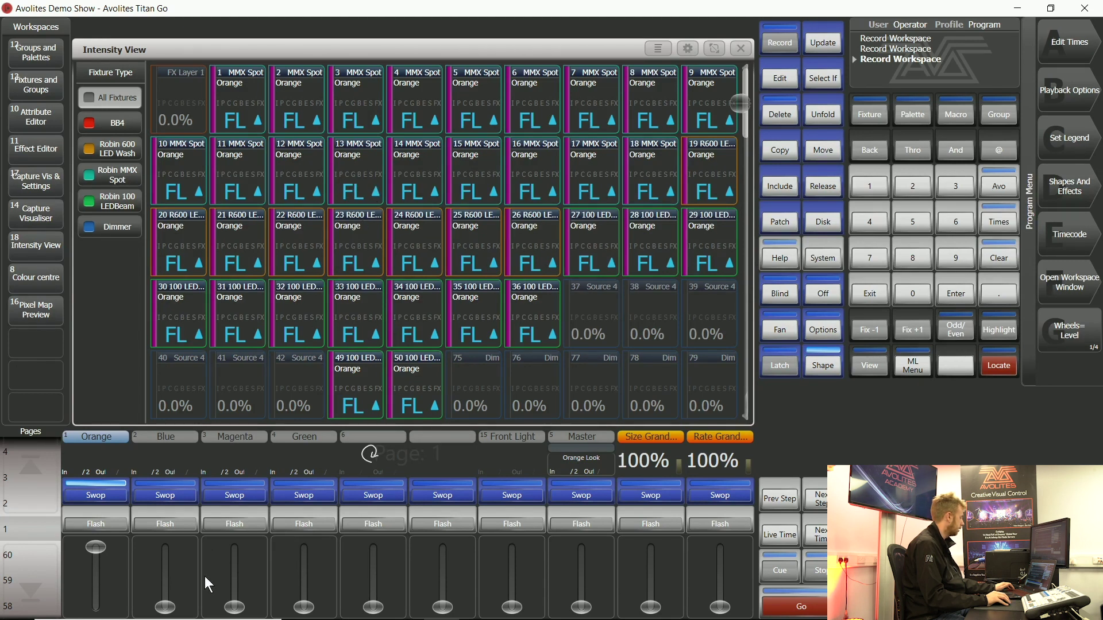
left_click_drag(235, 606, 247, 491)
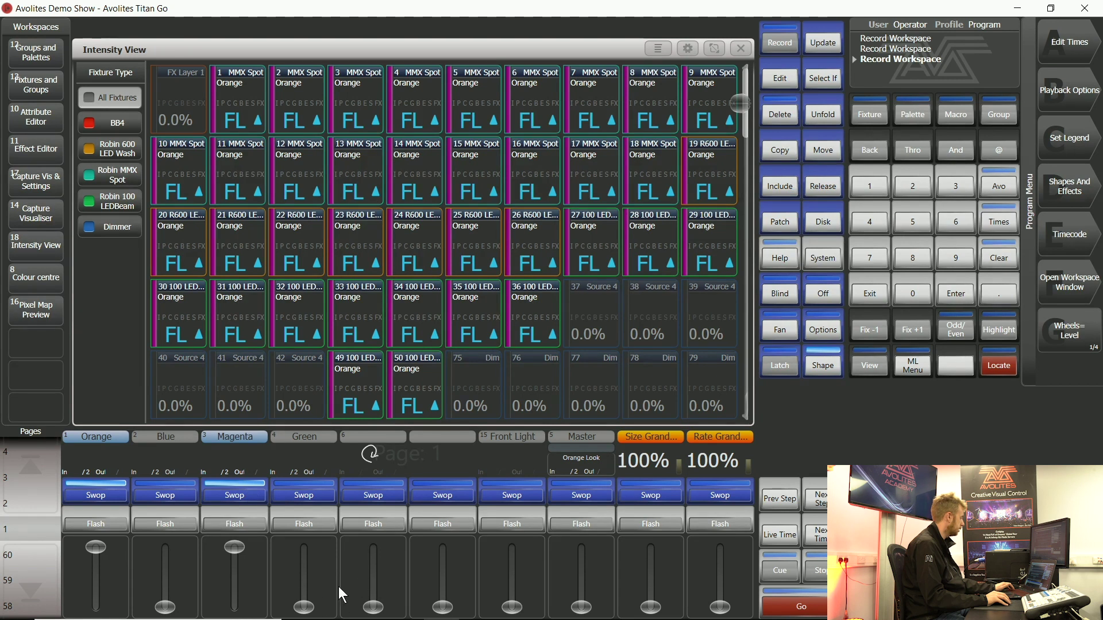
left_click_drag(304, 607, 322, 517)
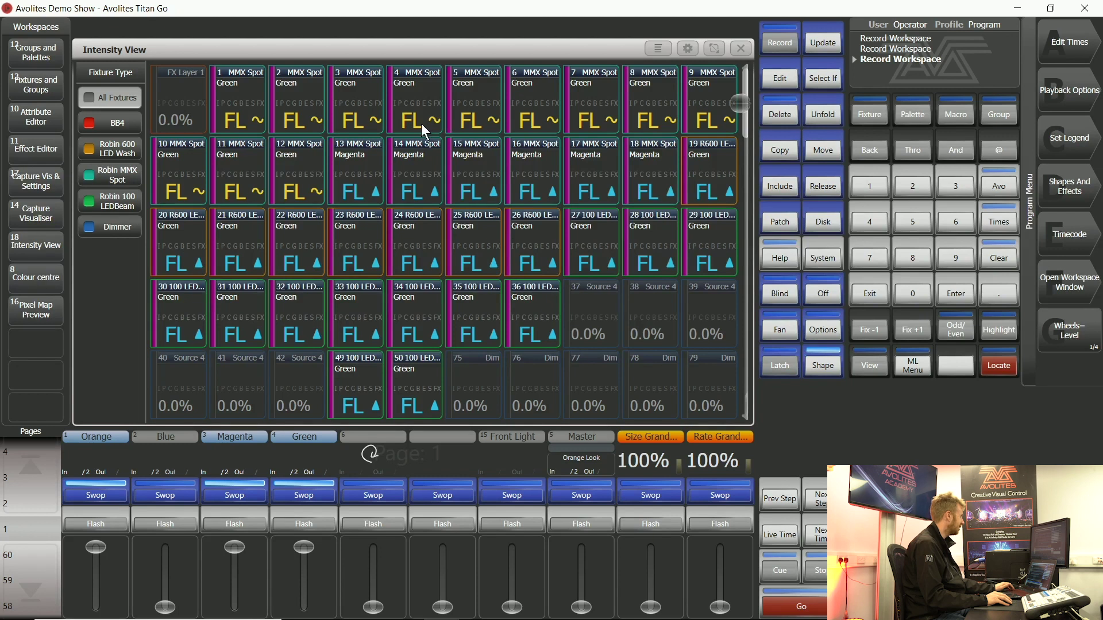
left_click(742, 48)
left_click(567, 145)
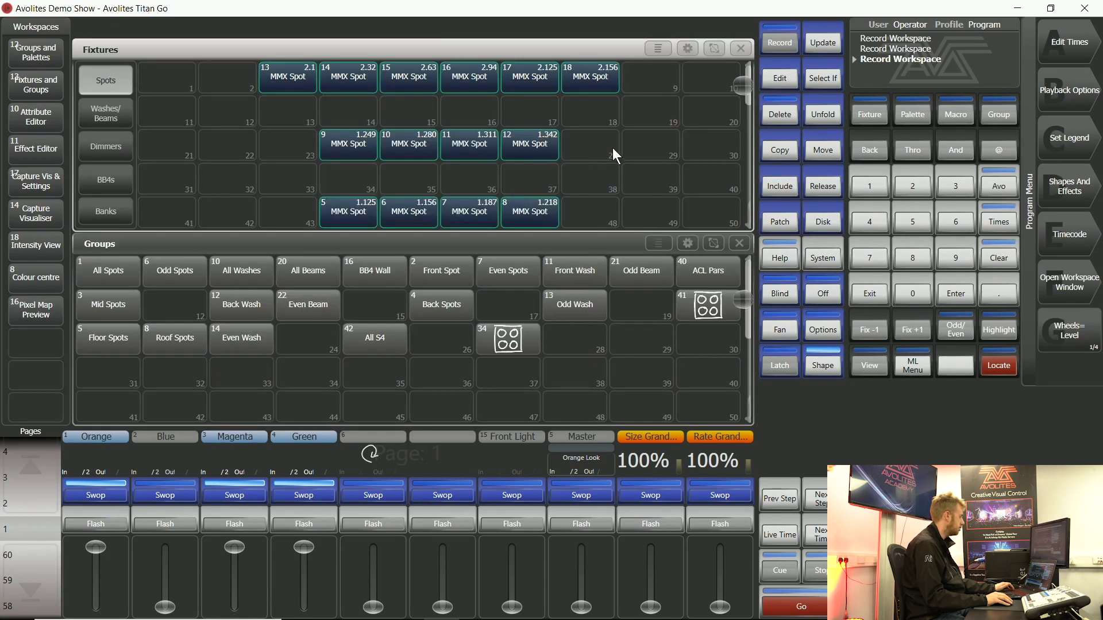
left_click(1075, 278)
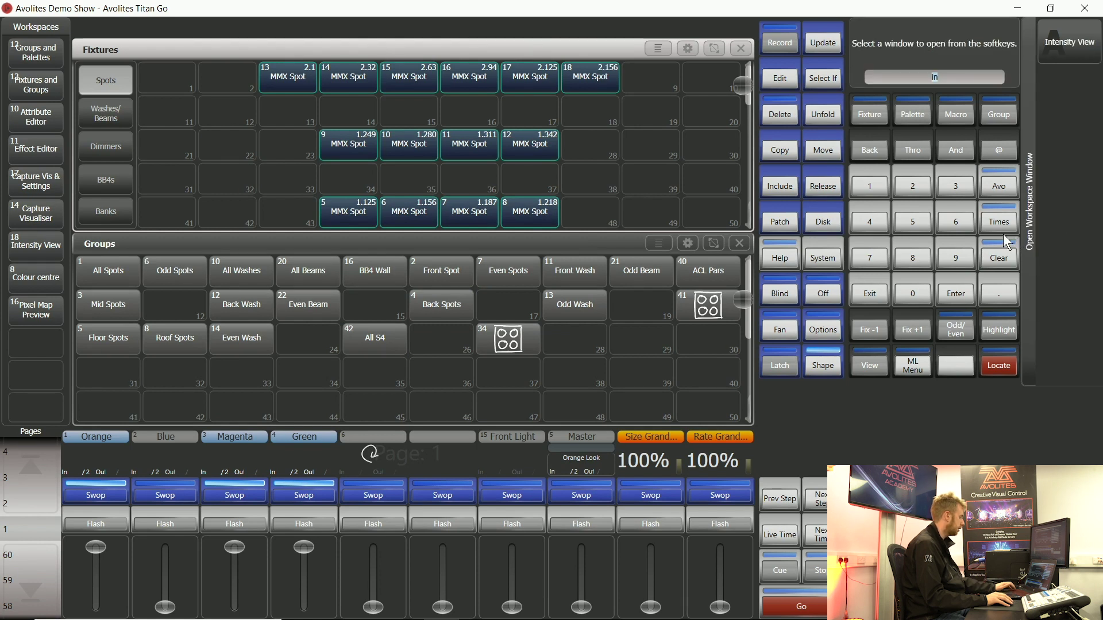
left_click(999, 253)
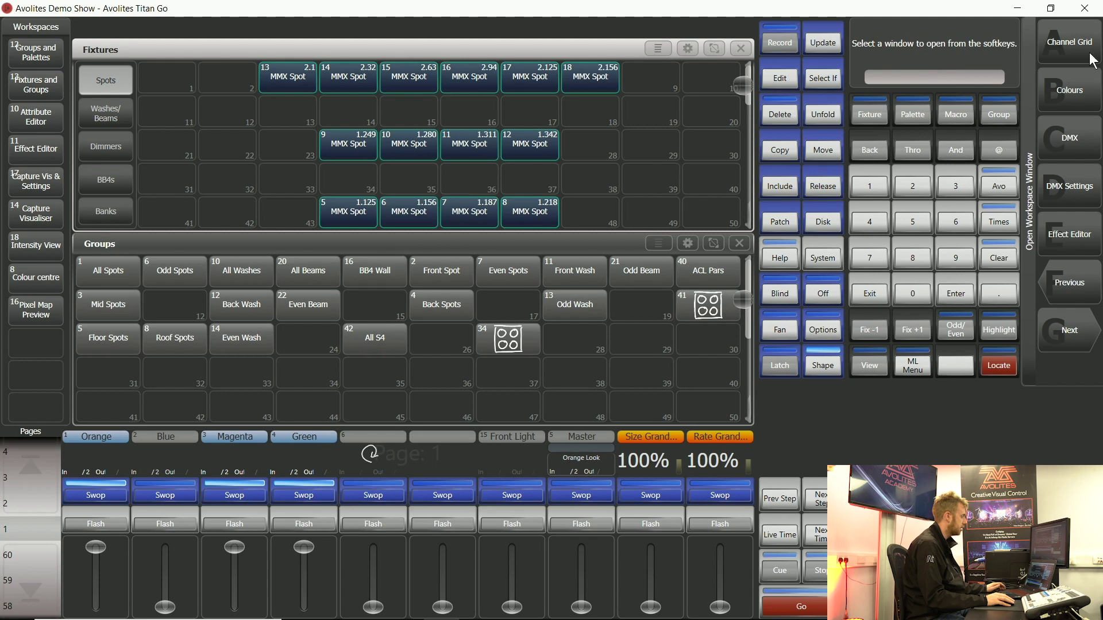
left_click(1096, 51)
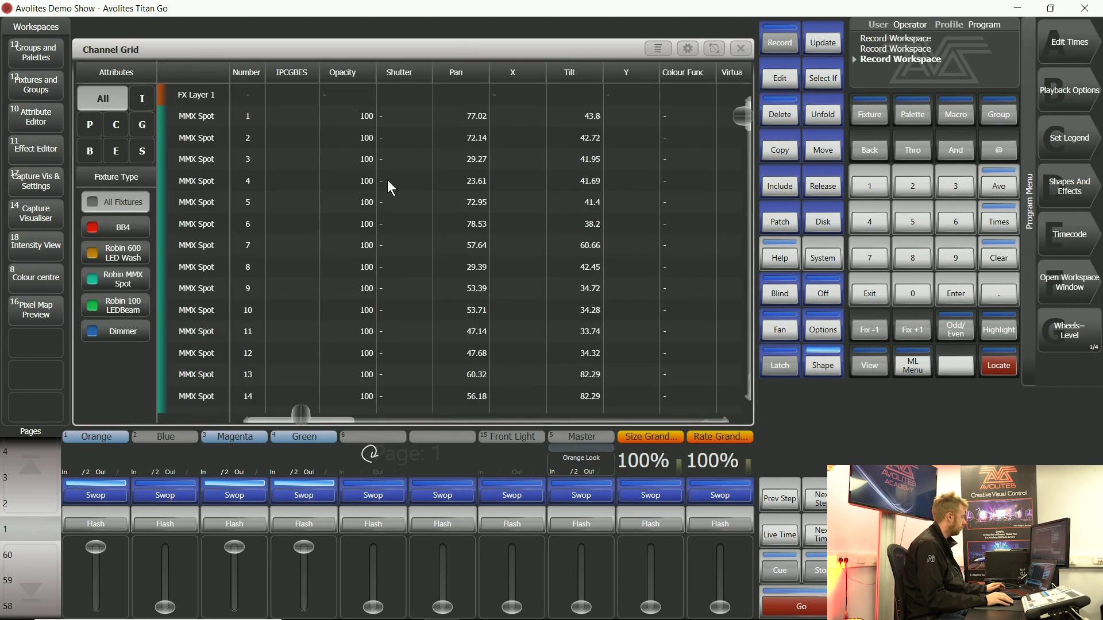
left_click(742, 49)
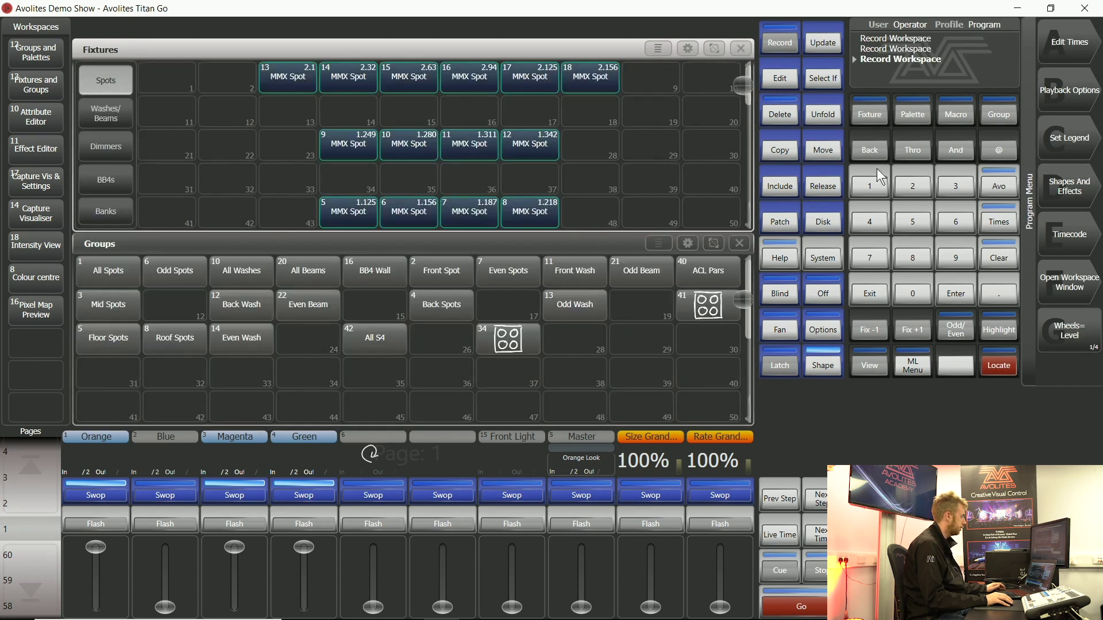